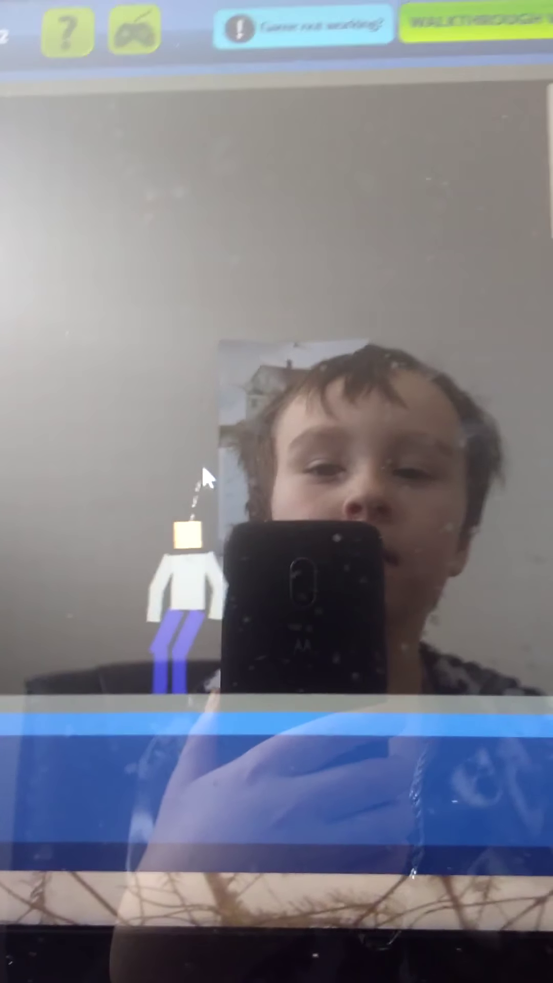
- Drag the doll up by its head so the head rope stretches much higher
left_click_drag(202, 470, 217, 338)
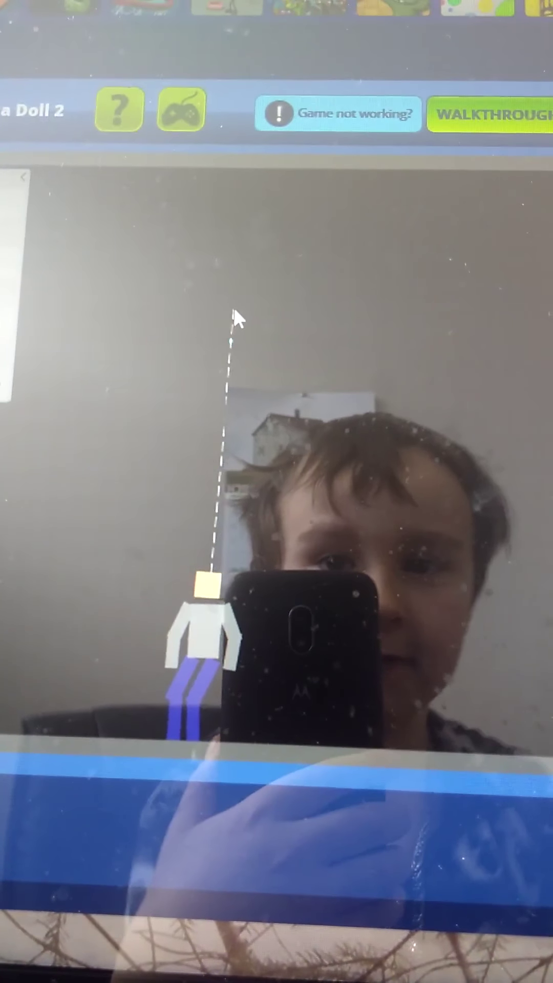